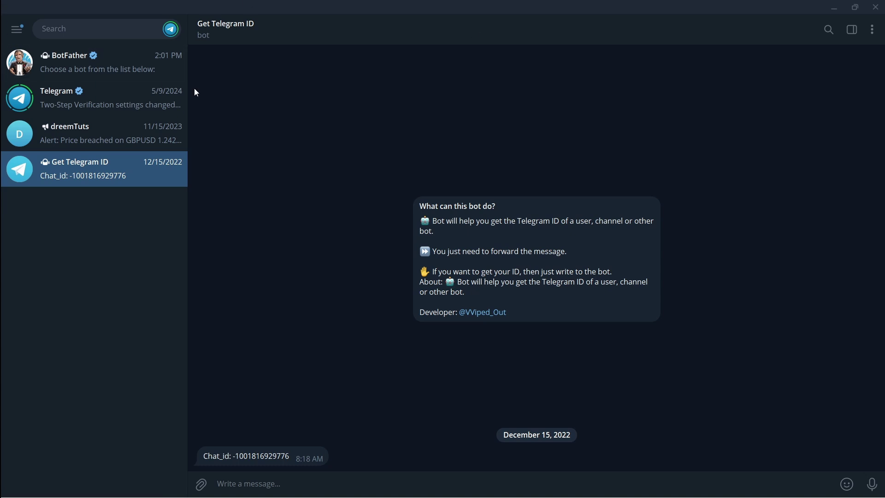
{"action": "left_click", "coordinate": [143, 75]}
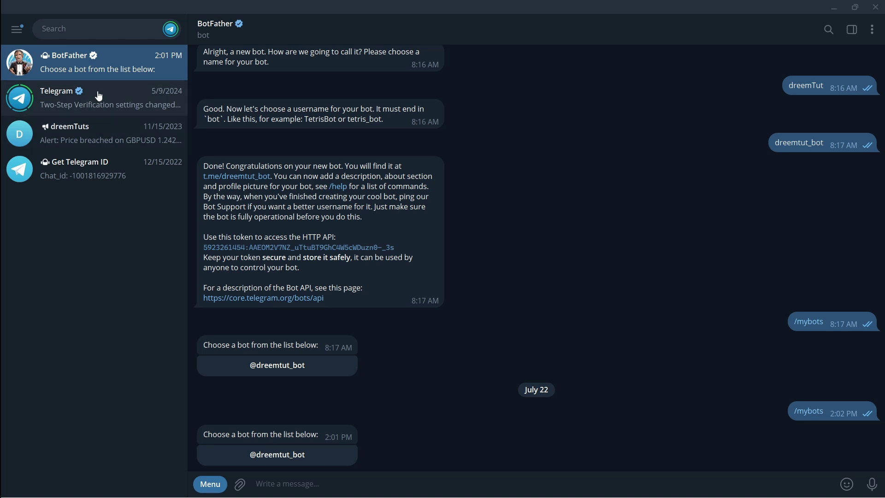
{"action": "left_click", "coordinate": [97, 133]}
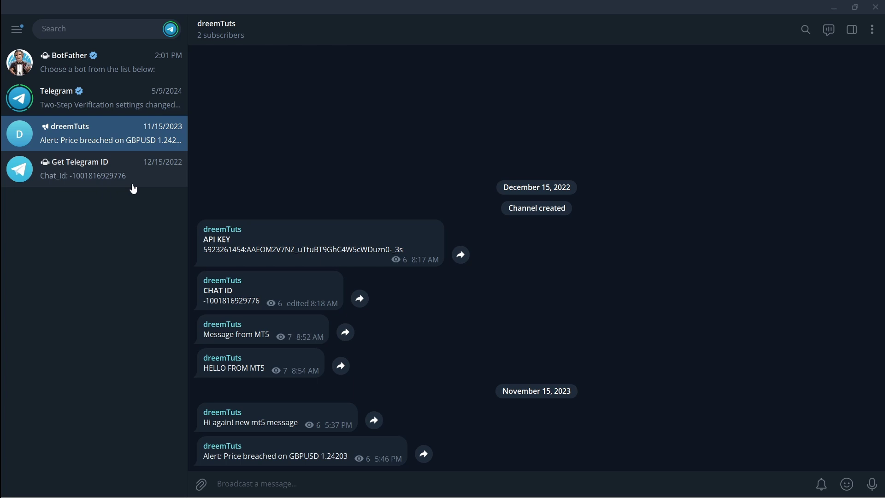
{"action": "left_click", "coordinate": [119, 174]}
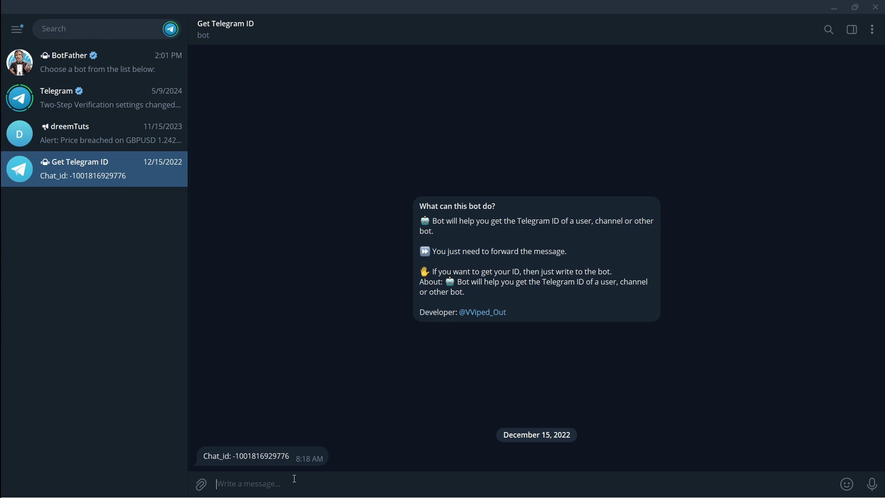
{"action": "left_click_drag", "start_coordinate": [289, 457], "coordinate": [233, 456]}
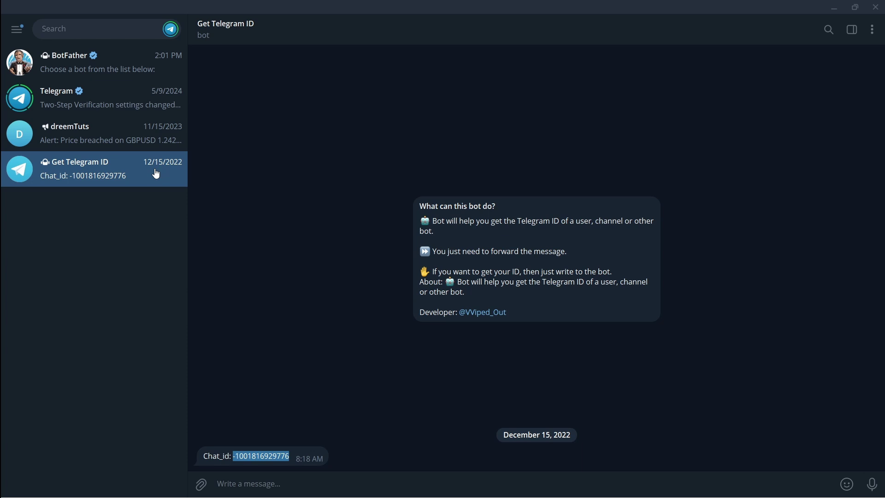
Use BotFather's /newbot to create bot 'dreemcode' with username dreemcode_bot
{"action": "left_click", "coordinate": [114, 81]}
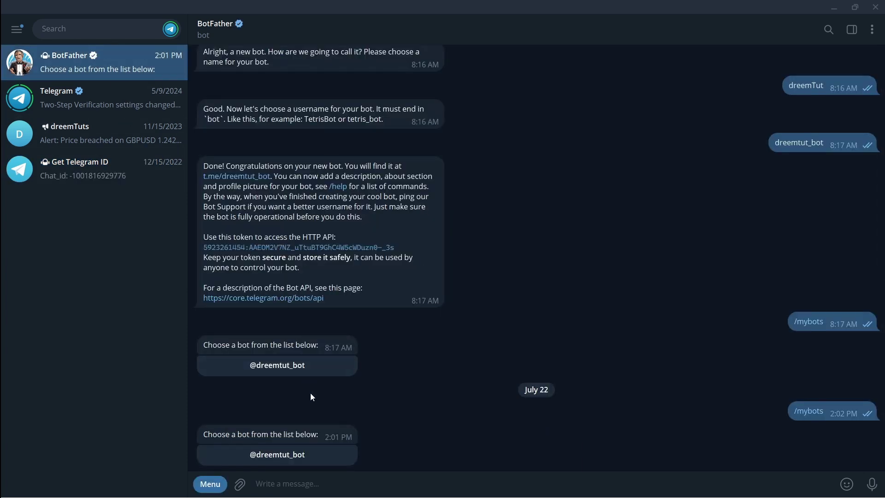
{"action": "type", "text": "/"}
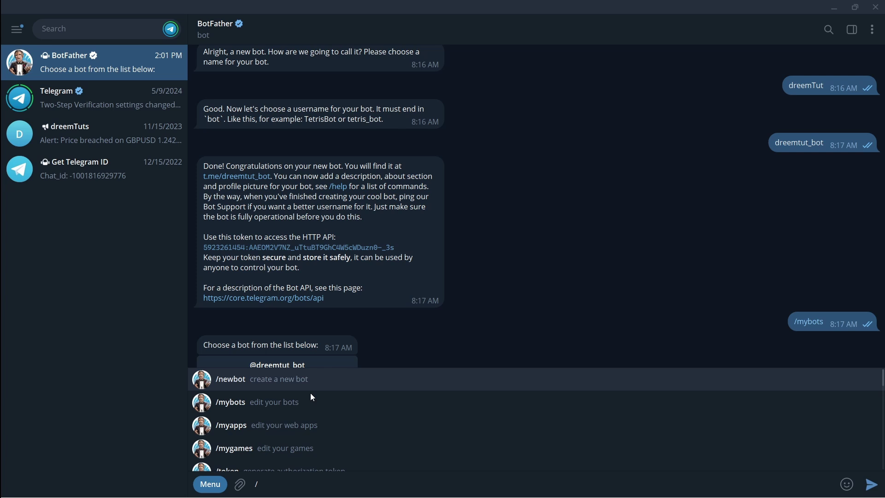
{"action": "left_click", "coordinate": [311, 379]}
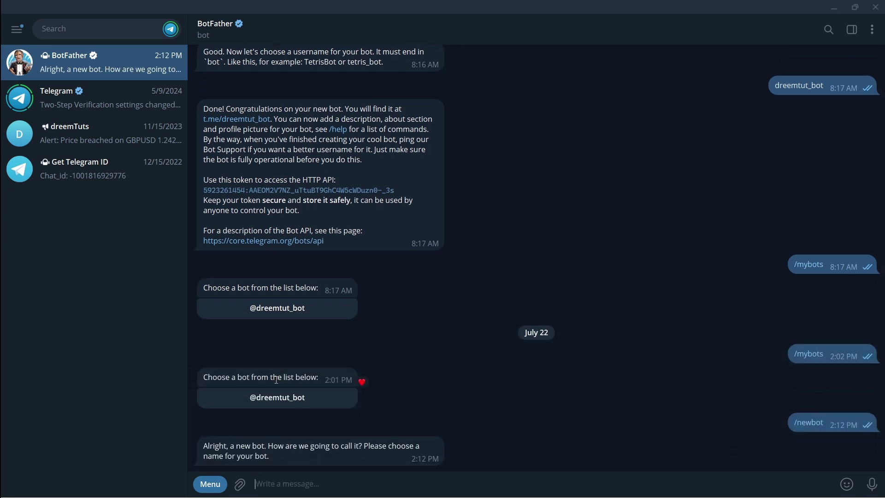
{"action": "type", "text": "dreemcode"}
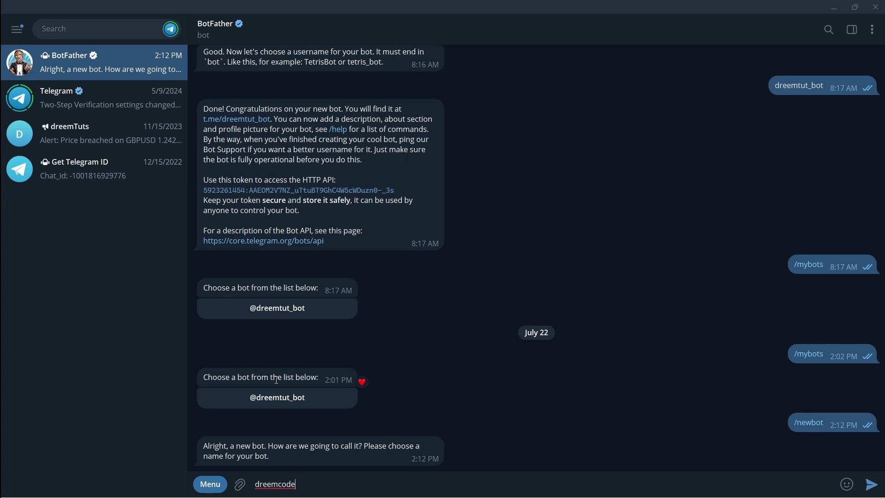
{"action": "key", "text": "Return"}
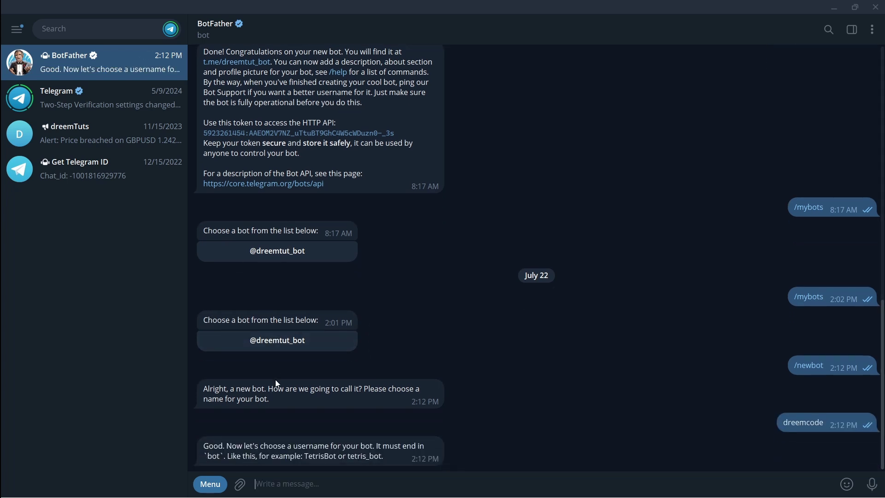
{"action": "type", "text": "dreemcode_bot"}
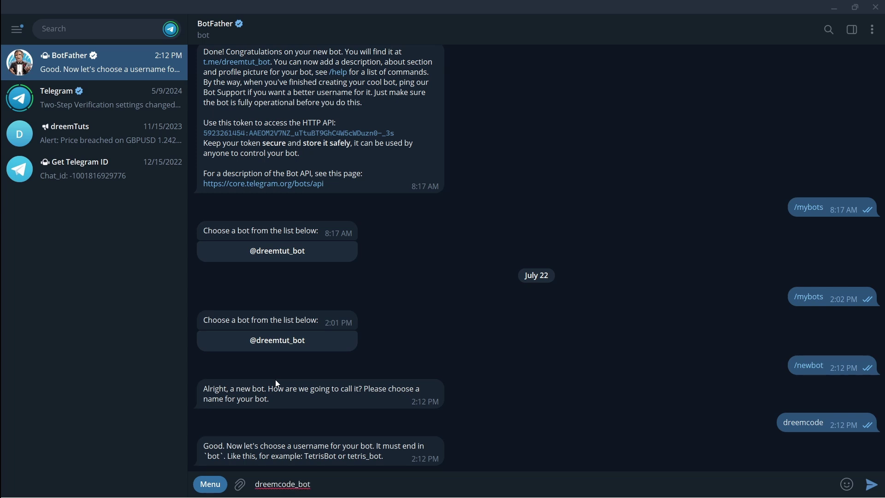
{"action": "key", "text": "BackSpace"}
{"action": "key", "text": "BackSpace"}
{"action": "key", "text": "BackSpace"}
{"action": "type", "text": "Bot"}
{"action": "key", "text": "BackSpace"}
{"action": "key", "text": "BackSpace"}
{"action": "key", "text": "BackSpace"}
{"action": "type", "text": "_bt"}
{"action": "key", "text": "BackSpace"}
{"action": "type", "text": "ot"}
{"action": "key", "text": "BackSpace"}
{"action": "key", "text": "BackSpace"}
{"action": "key", "text": "BackSpace"}
{"action": "type", "text": "_bot"}
{"action": "key", "text": "Return"}
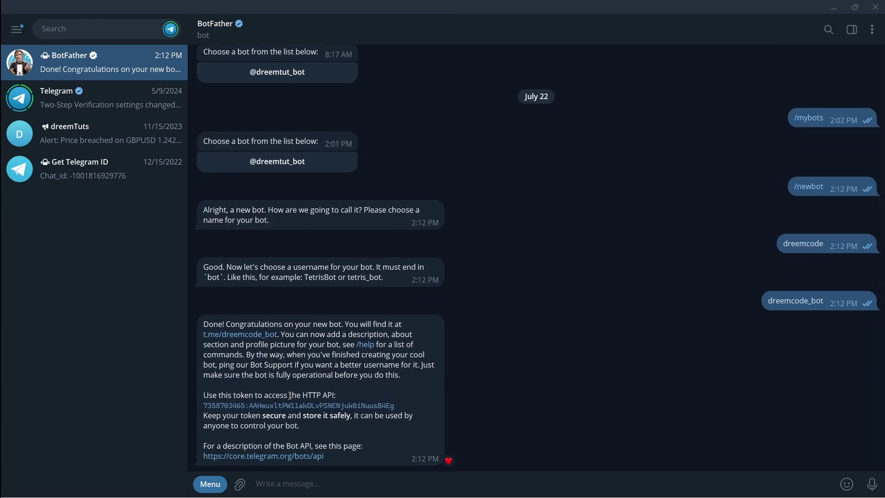
Create a new private channel named 'dreemCode' from the main menu
{"action": "left_click", "coordinate": [16, 31]}
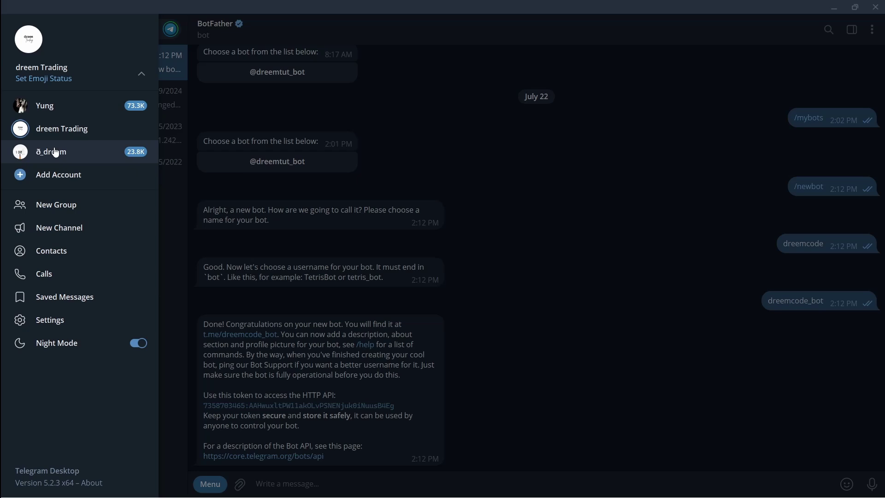
{"action": "left_click", "coordinate": [82, 221]}
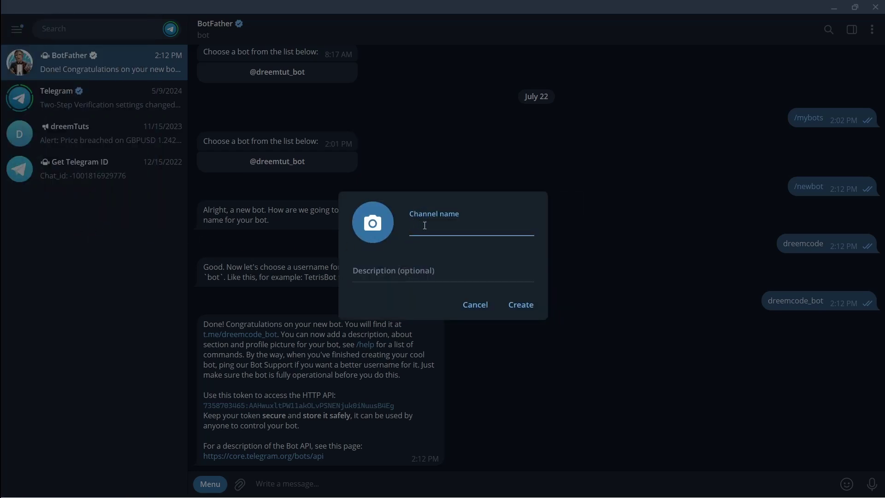
{"action": "type", "text": "dreemCod"}
{"action": "type", "text": "e"}
{"action": "left_click", "coordinate": [511, 308]}
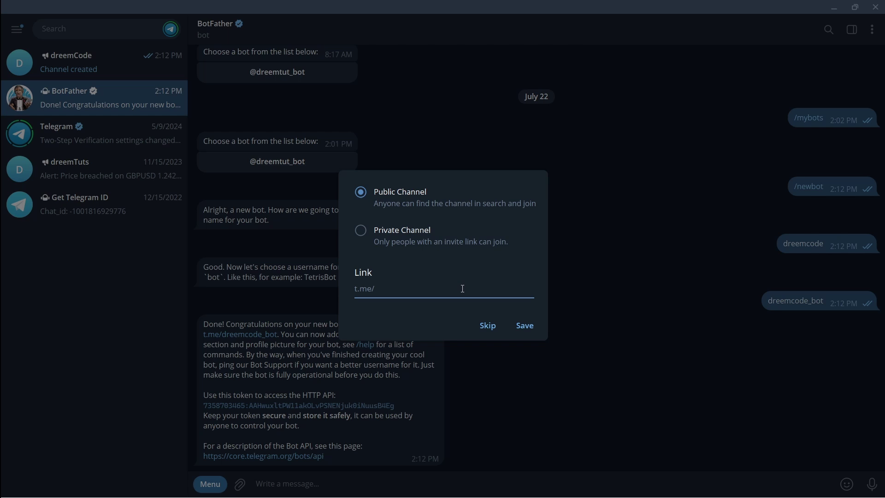
{"action": "left_click", "coordinate": [361, 230]}
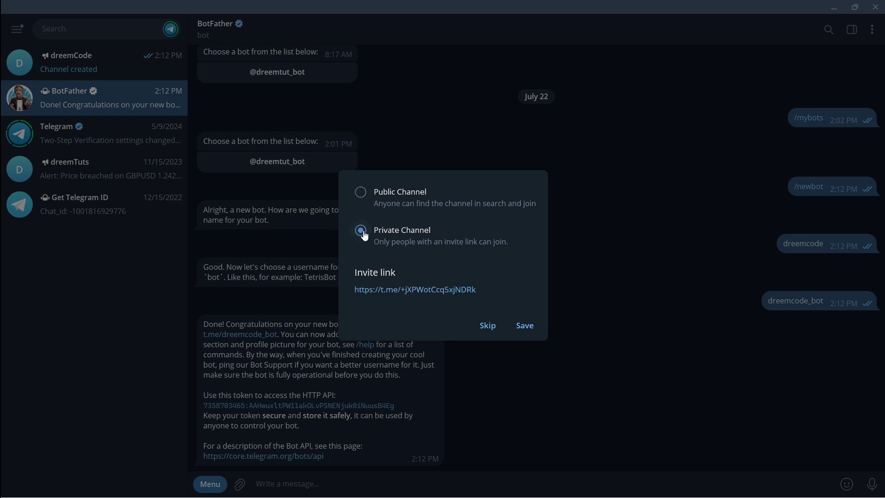
{"action": "left_click", "coordinate": [523, 326]}
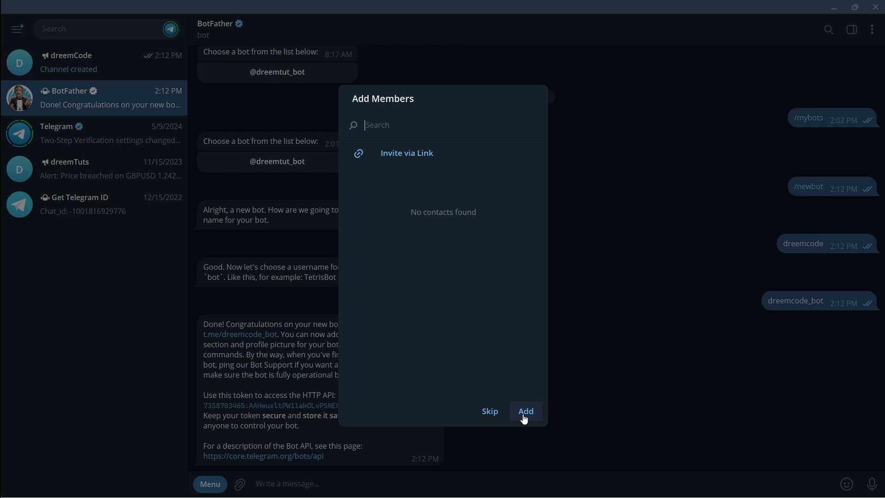
{"action": "type", "text": "d"}
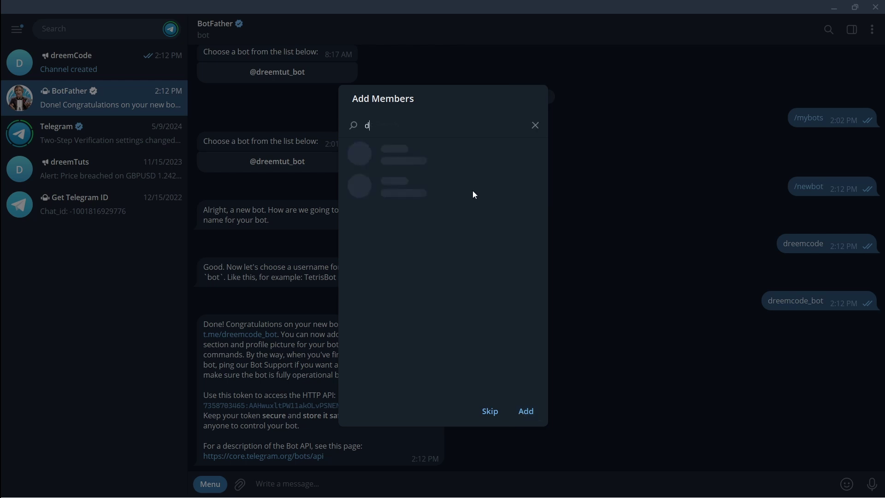
{"action": "type", "text": "reemc"}
{"action": "type", "text": "ode"}
{"action": "type", "text": "_bot"}
Add dreemcode_bot to dreemCode and save it as a channel administrator
{"action": "left_click", "coordinate": [484, 153]}
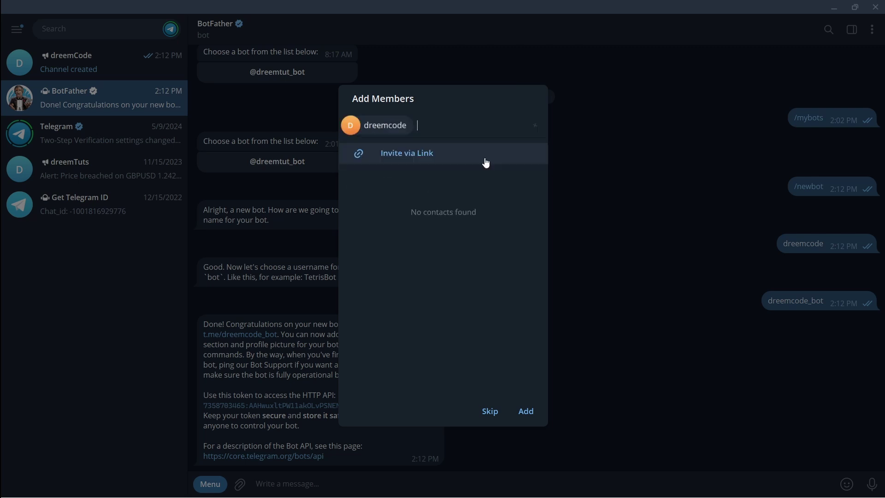
{"action": "left_click", "coordinate": [525, 411]}
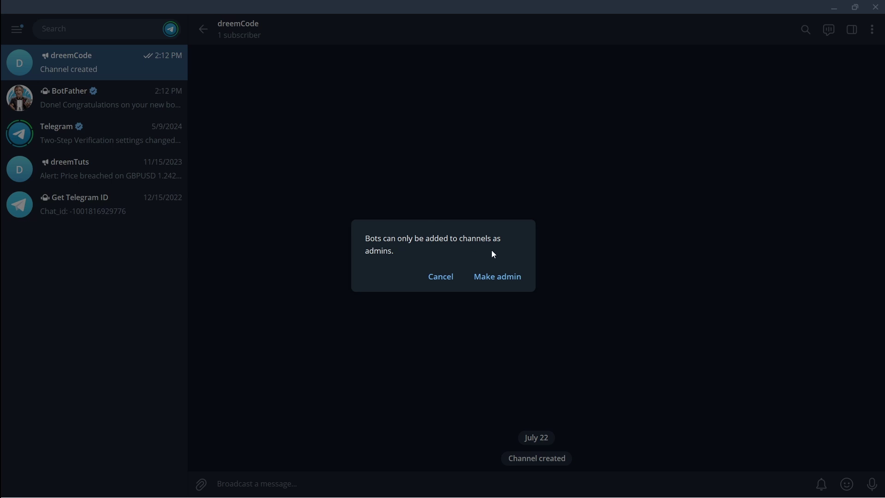
{"action": "left_click", "coordinate": [507, 278]}
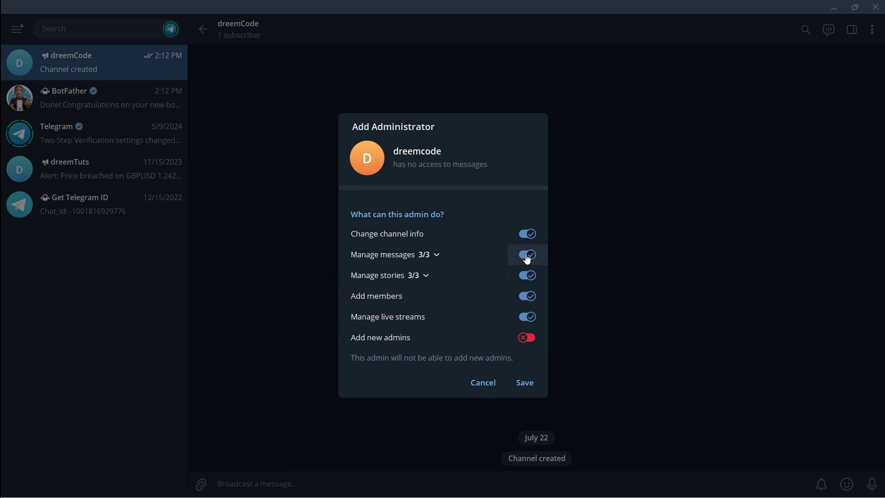
{"action": "left_click", "coordinate": [527, 384]}
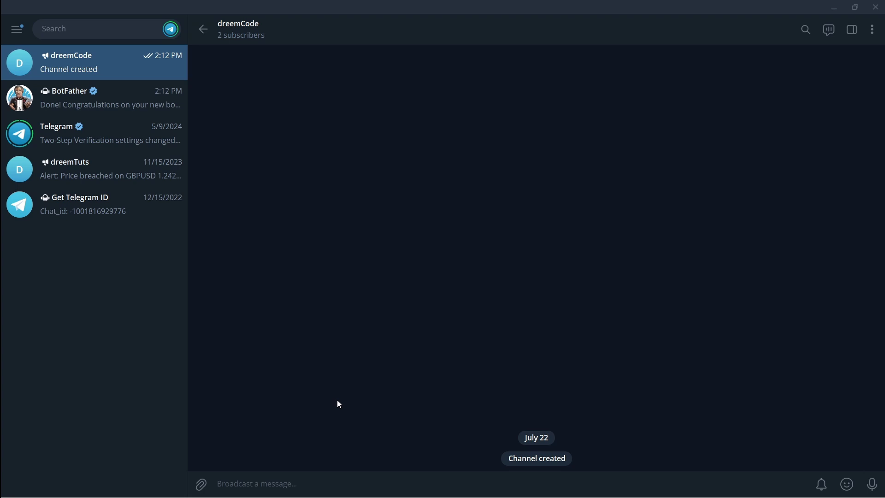
{"action": "type", "text": "Hello"}
Post 'Hello' in dreemCode and reopen the BotFather chat
{"action": "key", "text": "Return"}
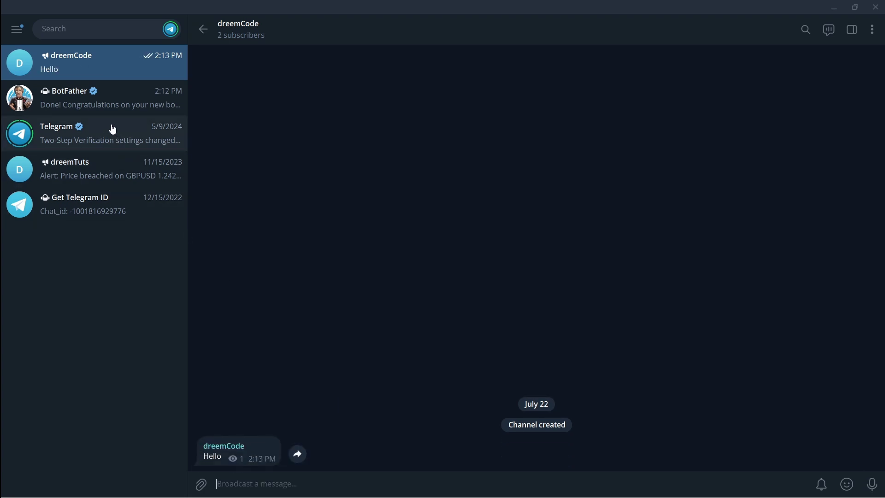
{"action": "left_click", "coordinate": [105, 111]}
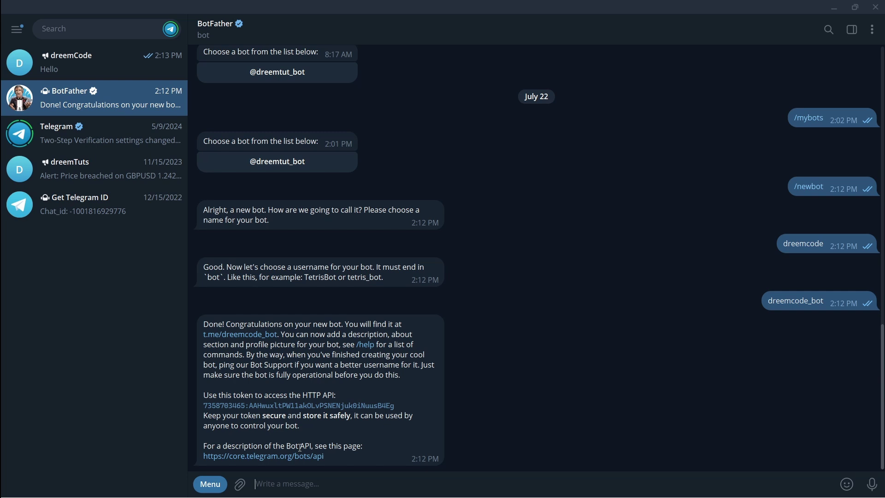
{"action": "type", "text": "/"}
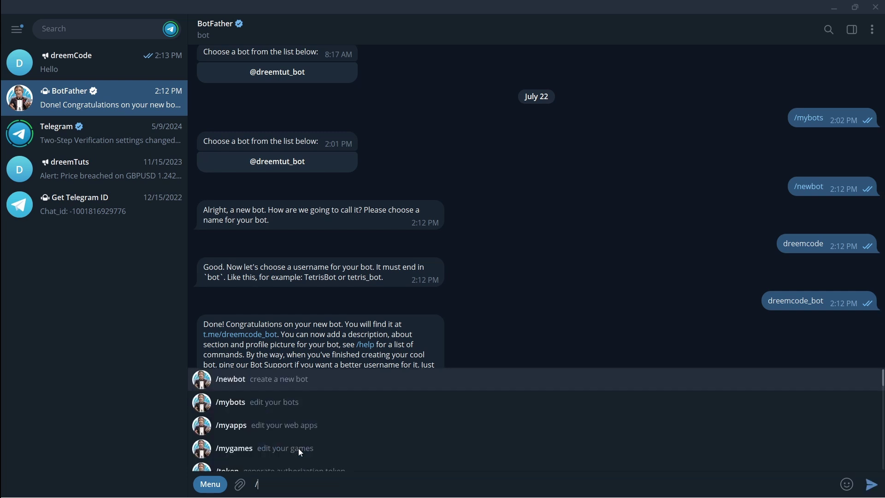
Copy dreemcode_bot's API token from /mybots, then minimize Telegram
{"action": "left_click", "coordinate": [261, 410]}
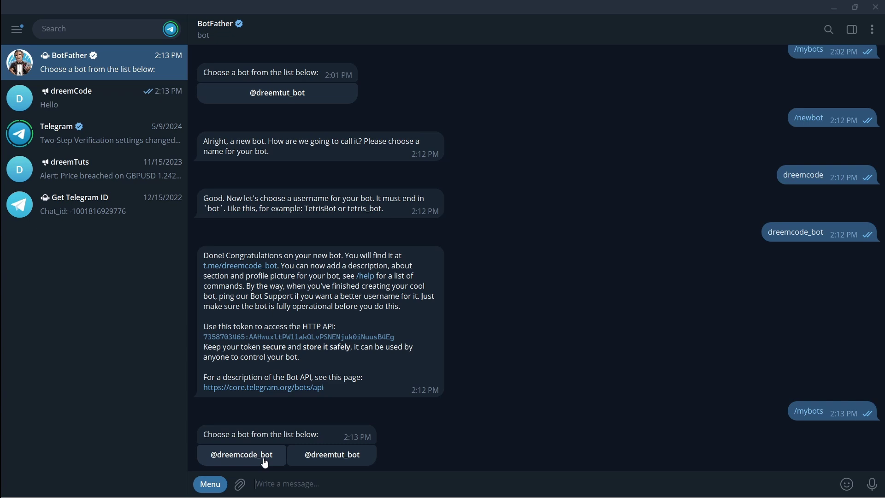
{"action": "left_click", "coordinate": [263, 454]}
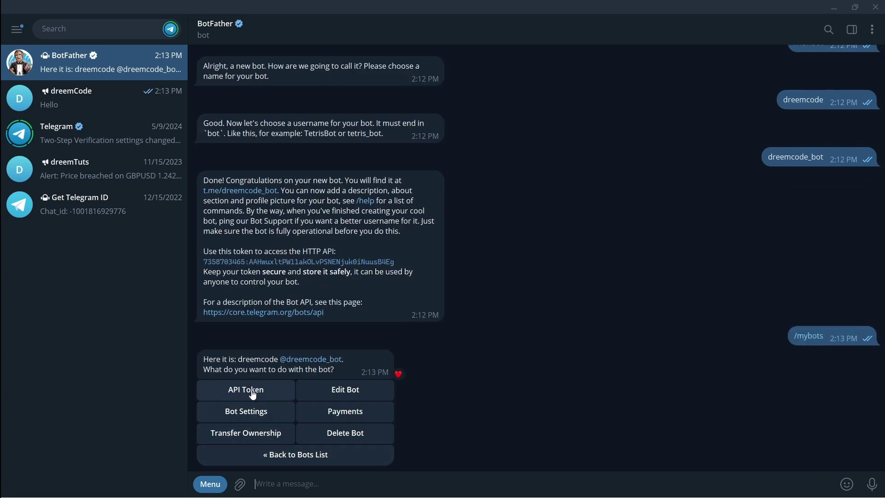
{"action": "left_click", "coordinate": [245, 389]}
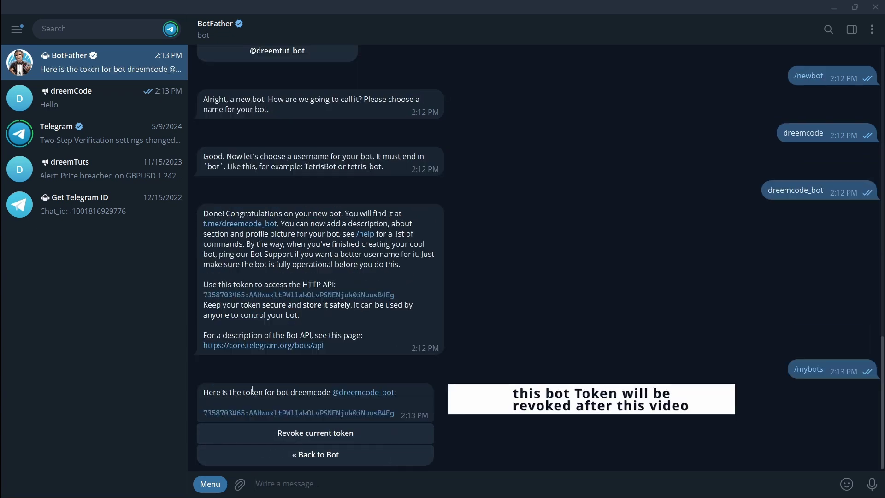
{"action": "left_click", "coordinate": [280, 413]}
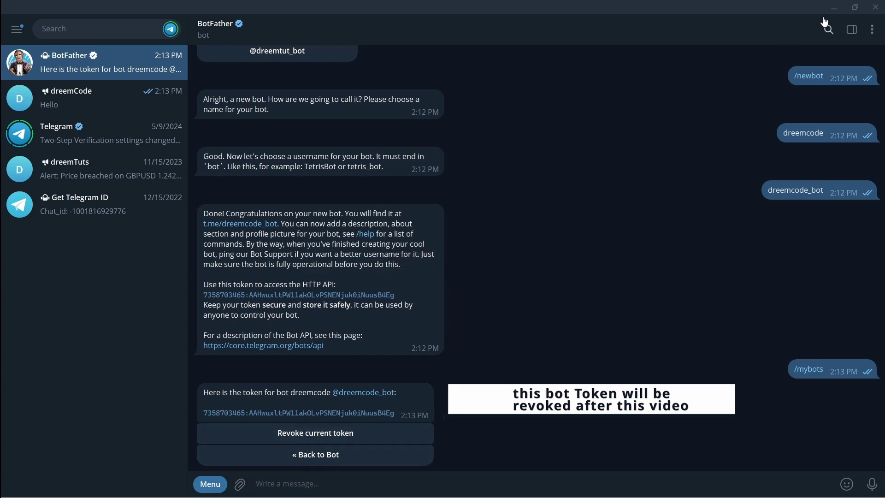
{"action": "left_click", "coordinate": [833, 12]}
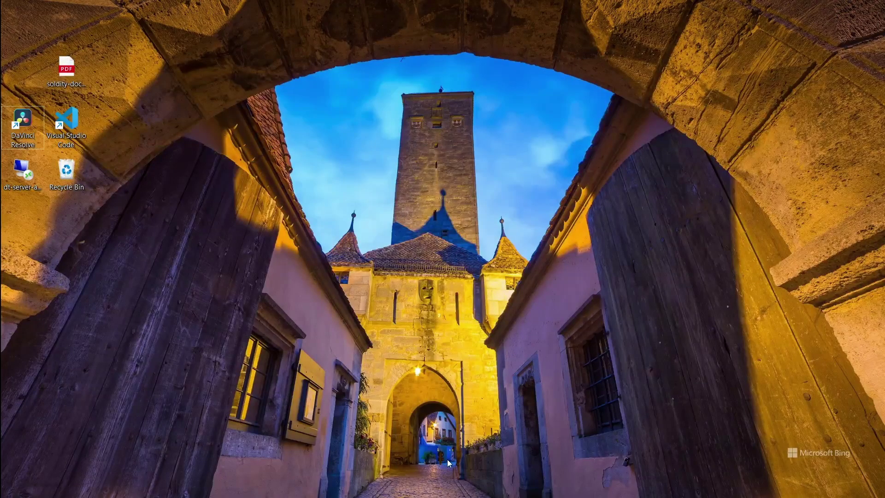
Bring up the getUpdates docs page in the browser and show its Python request sample
{"action": "key", "text": "alt+Tab"}
{"action": "key", "text": "Tab"}
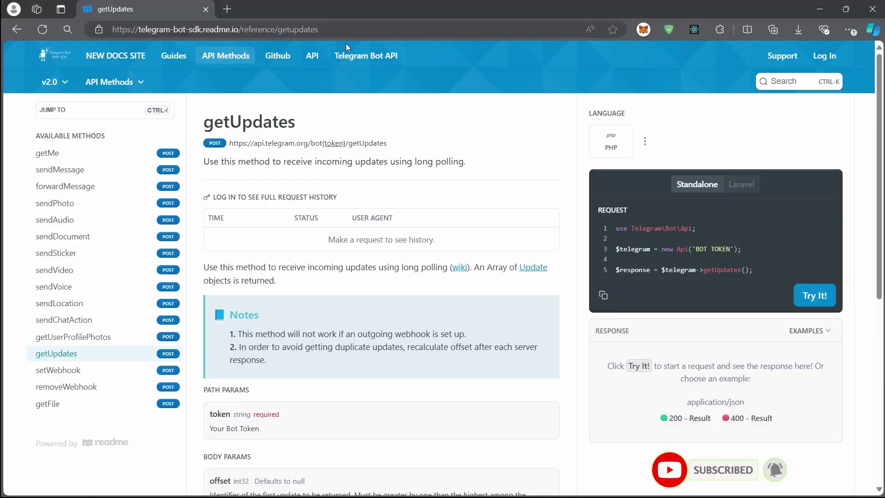
{"action": "left_click", "coordinate": [336, 29]}
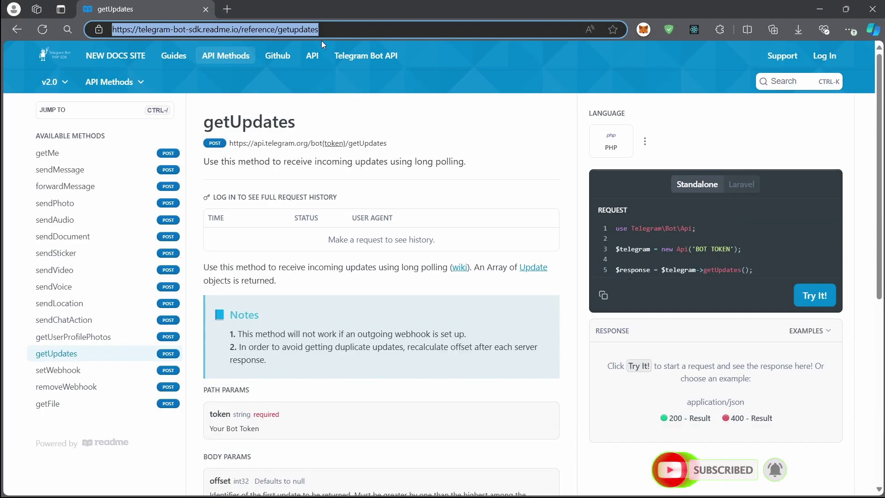
{"action": "left_click", "coordinate": [328, 29]}
{"action": "left_click_drag", "start_coordinate": [316, 29], "coordinate": [148, 30]}
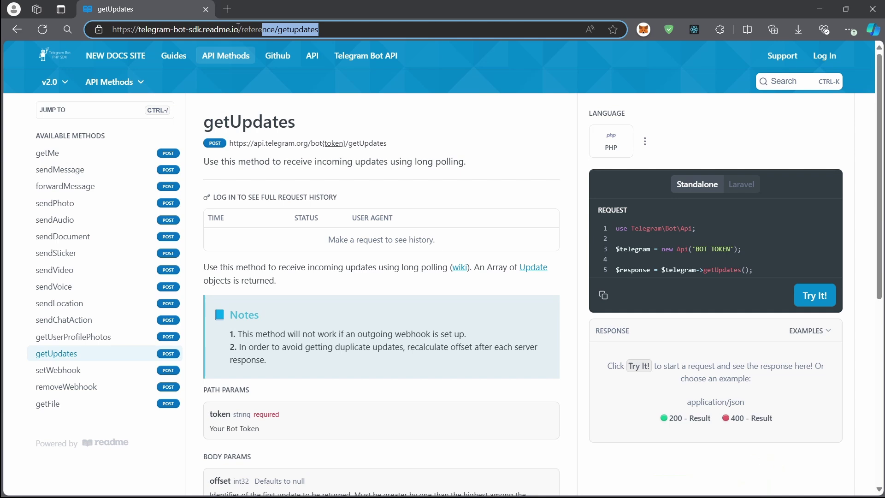
{"action": "left_click", "coordinate": [86, 361]}
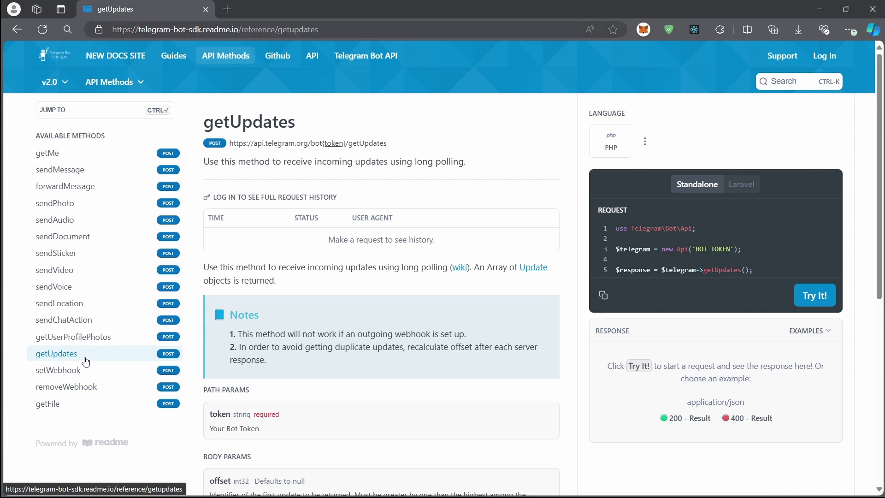
{"action": "left_click", "coordinate": [644, 141]}
{"action": "left_click", "coordinate": [658, 141]}
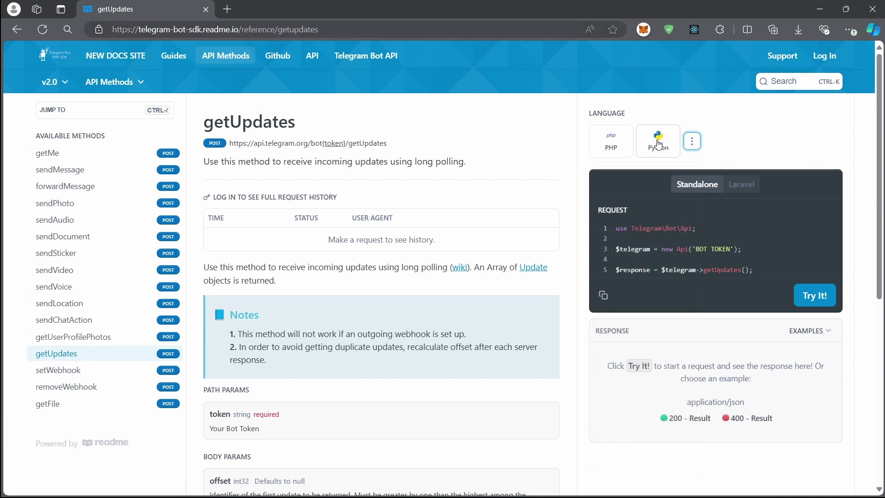
{"action": "left_click", "coordinate": [658, 142]}
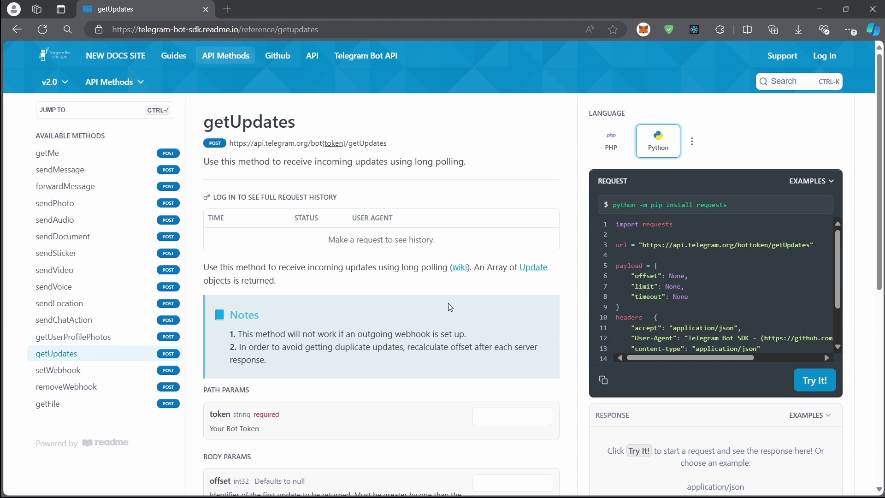
{"action": "scroll", "coordinate": [449, 308], "scroll_direction": "down", "scroll_amount": 2}
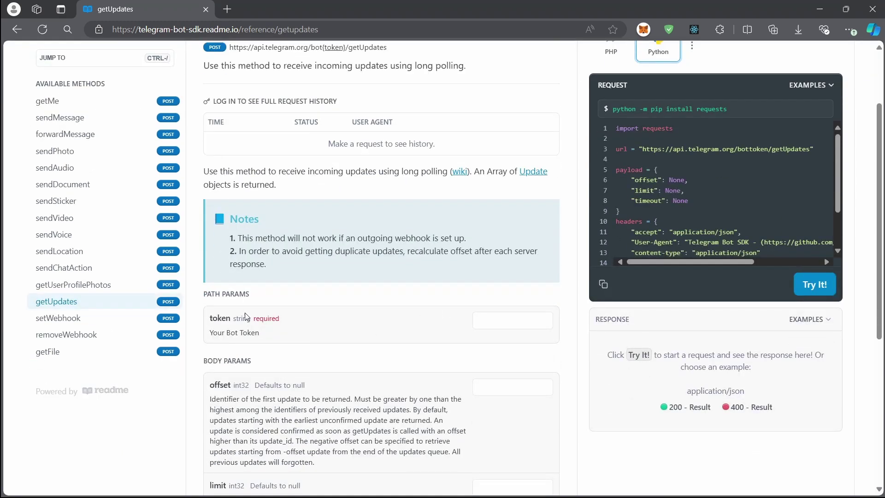
{"action": "scroll", "coordinate": [269, 336], "scroll_direction": "up", "scroll_amount": 2}
{"action": "scroll", "coordinate": [263, 304], "scroll_direction": "down", "scroll_amount": 3}
{"action": "scroll", "coordinate": [260, 303], "scroll_direction": "down", "scroll_amount": 1}
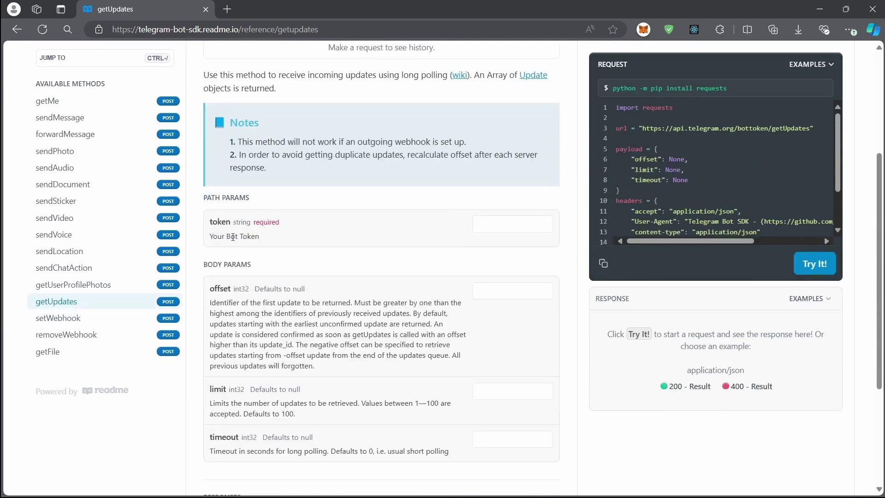
Paste the bot token into getUpdates' token field and run Try It
{"action": "double_click", "coordinate": [220, 222]}
{"action": "left_click", "coordinate": [501, 226]}
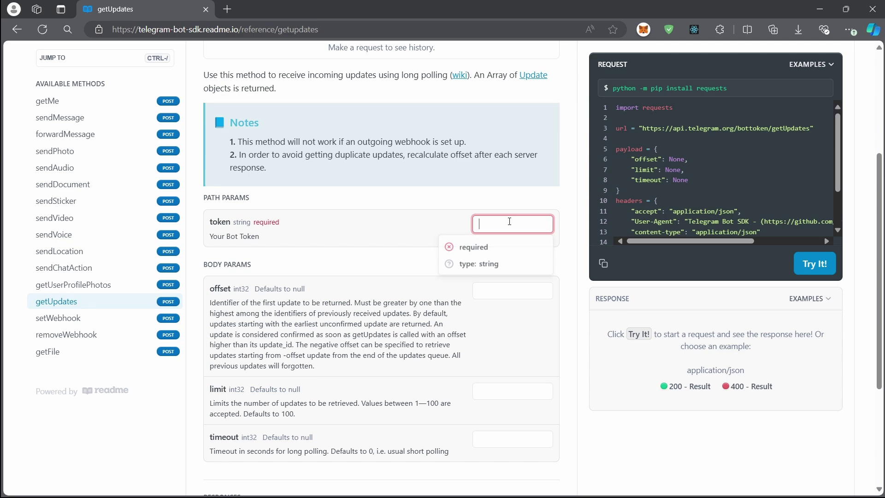
{"action": "key", "text": "ctrl+v"}
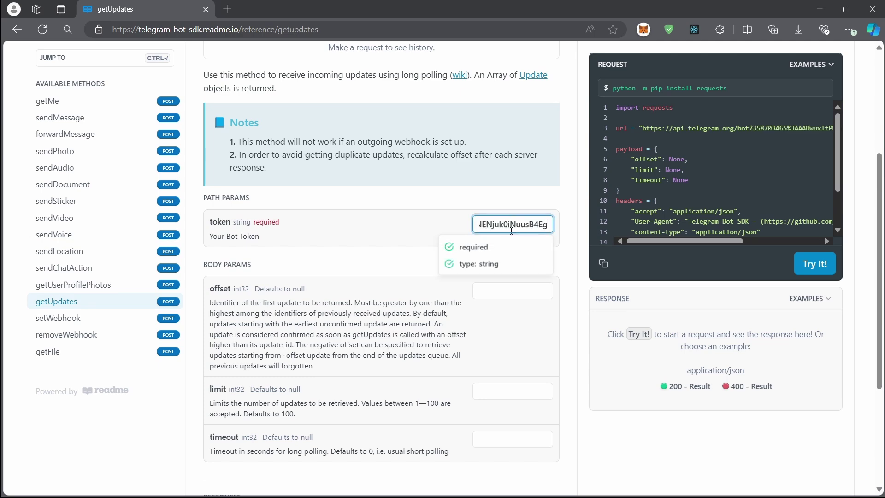
{"action": "left_click", "coordinate": [406, 241]}
{"action": "left_click", "coordinate": [532, 228]}
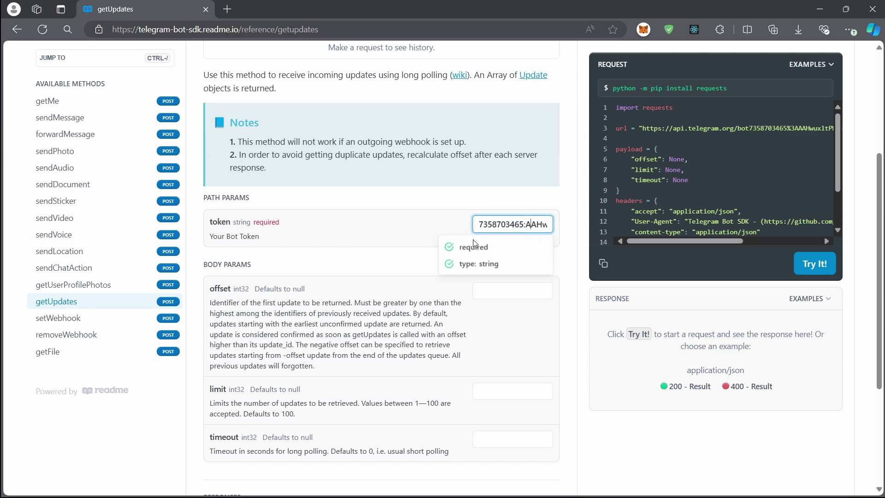
{"action": "left_click", "coordinate": [413, 244]}
{"action": "scroll", "coordinate": [399, 240], "scroll_direction": "up", "scroll_amount": 5}
{"action": "scroll", "coordinate": [399, 241], "scroll_direction": "down", "scroll_amount": 3}
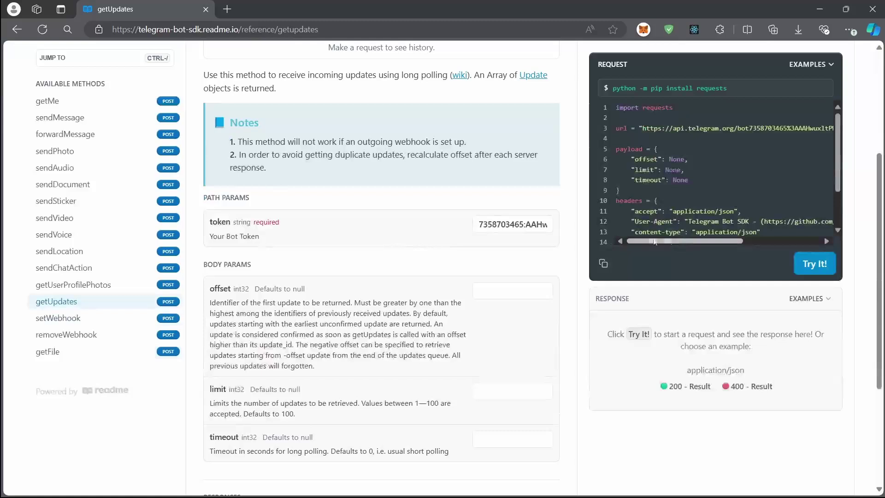
{"action": "left_click", "coordinate": [814, 263]}
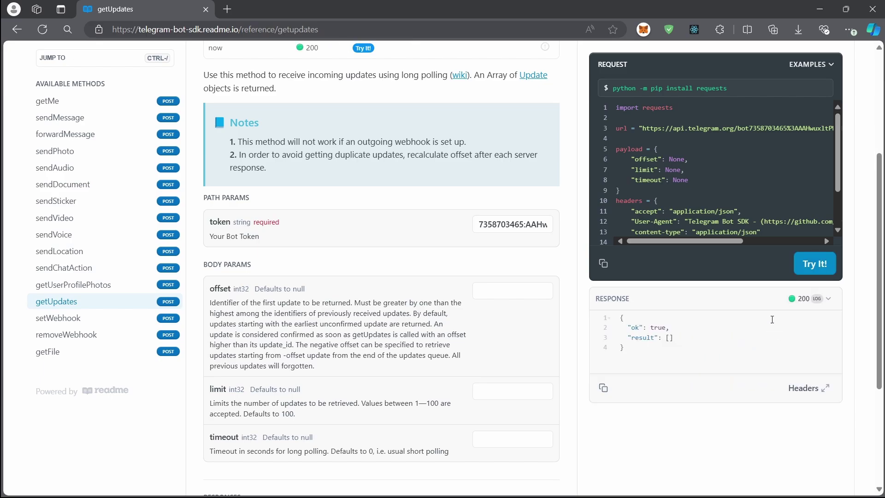
Post 'Hello from dreemcode' in dreemCode and return to the docs page
{"action": "key", "text": "alt+Tab"}
{"action": "type", "text": "H"}
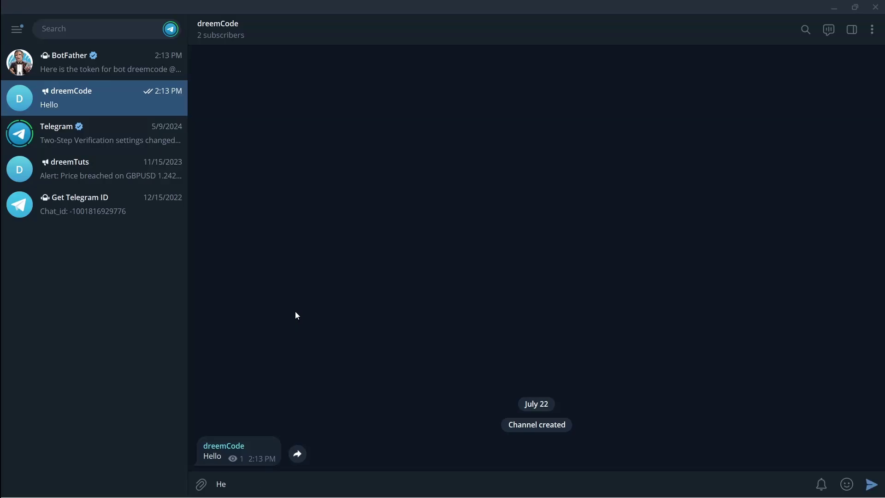
{"action": "type", "text": "llo from d"}
{"action": "type", "text": "re"}
{"action": "type", "text": "mcode"}
{"action": "key", "text": "Return"}
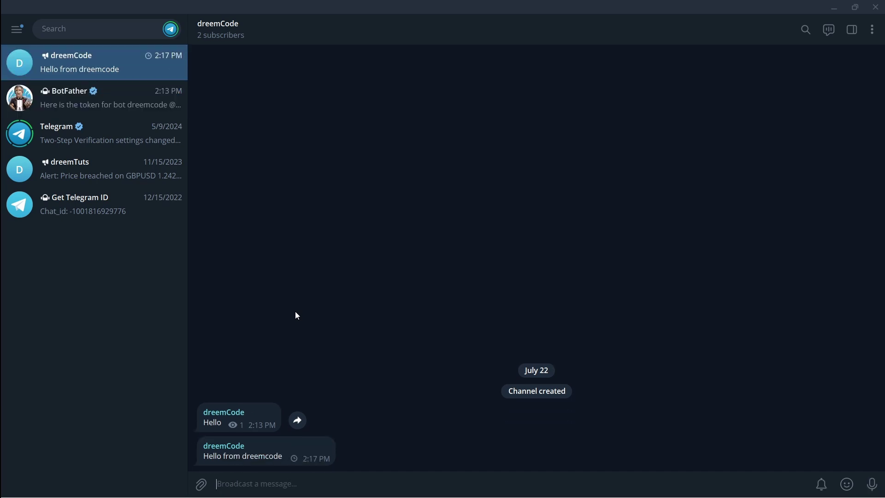
{"action": "key", "text": "alt+Tab"}
{"action": "key", "text": "alt+Tab"}
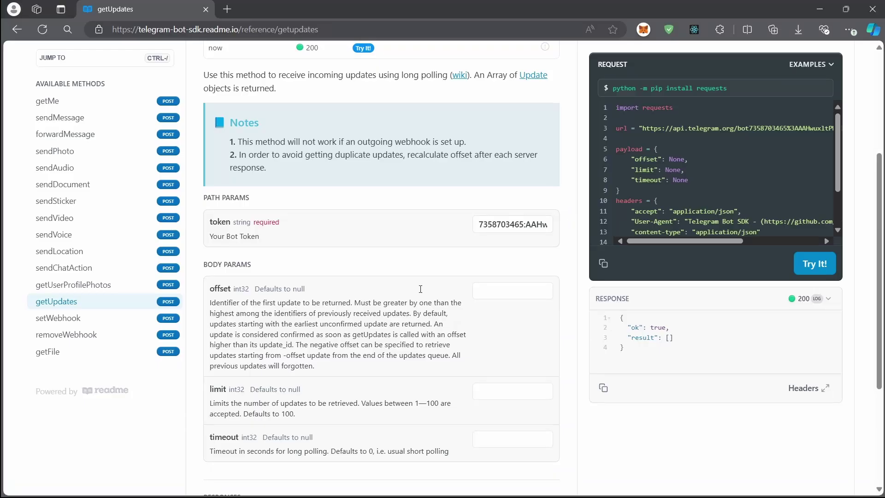
{"action": "left_click", "coordinate": [819, 265]}
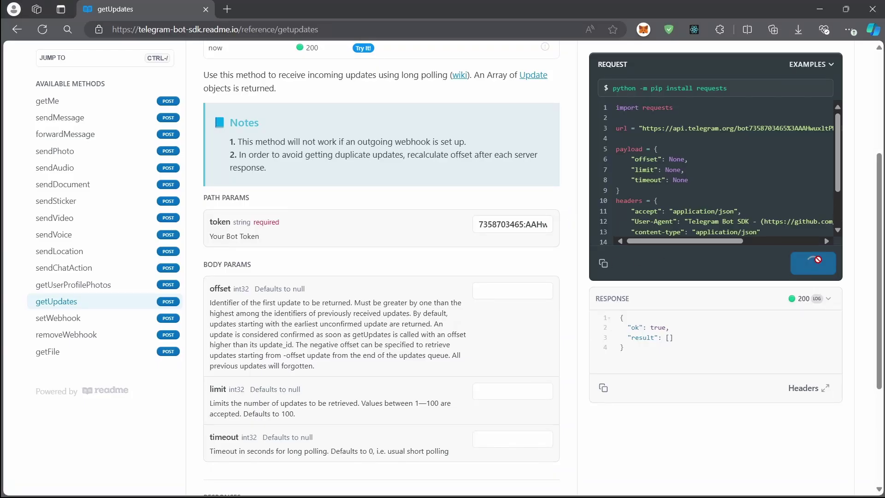
{"action": "scroll", "coordinate": [763, 346], "scroll_direction": "down", "scroll_amount": 4}
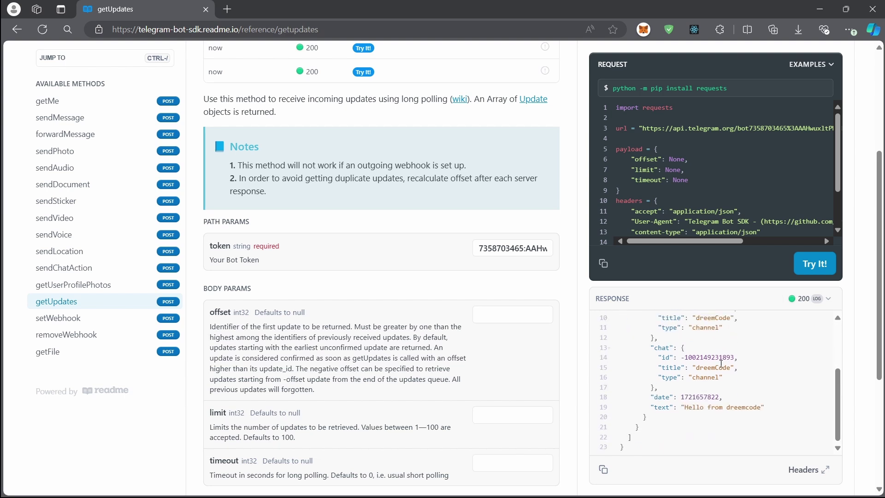
{"action": "scroll", "coordinate": [733, 359], "scroll_direction": "up", "scroll_amount": 4}
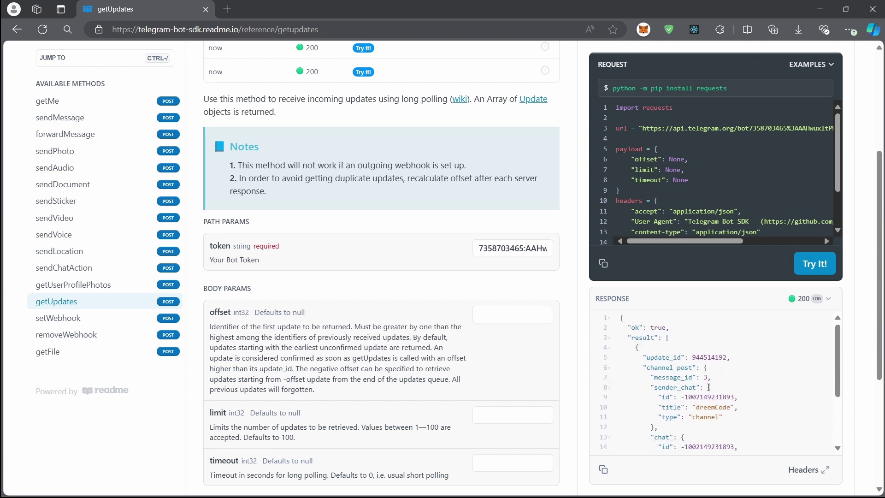
{"action": "left_click_drag", "start_coordinate": [650, 384], "coordinate": [669, 424]}
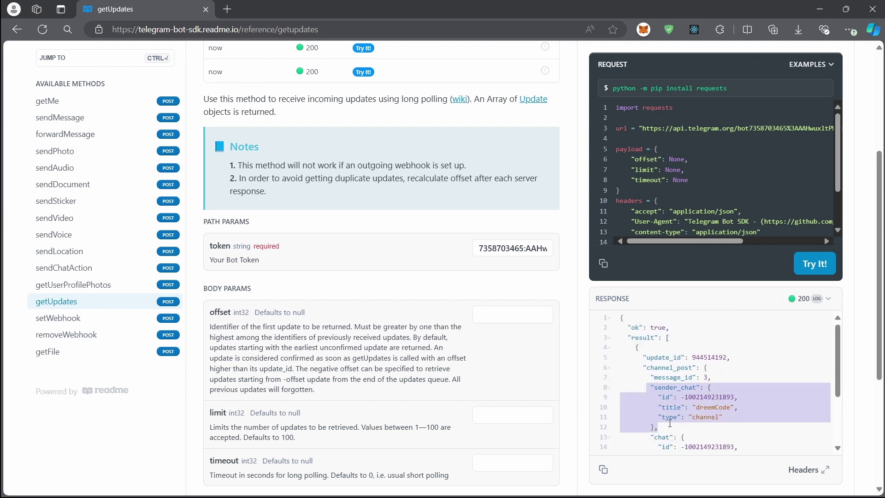
{"action": "scroll", "coordinate": [686, 404], "scroll_direction": "down", "scroll_amount": 3}
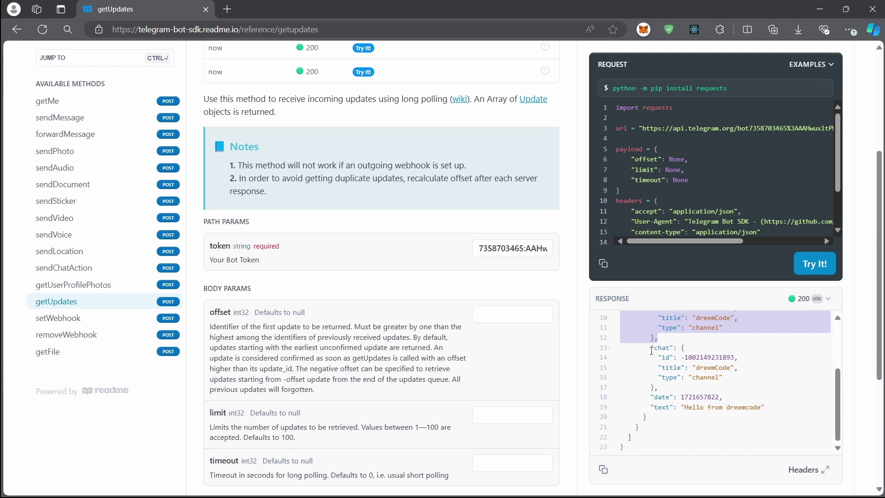
{"action": "left_click_drag", "start_coordinate": [651, 347], "coordinate": [675, 390]}
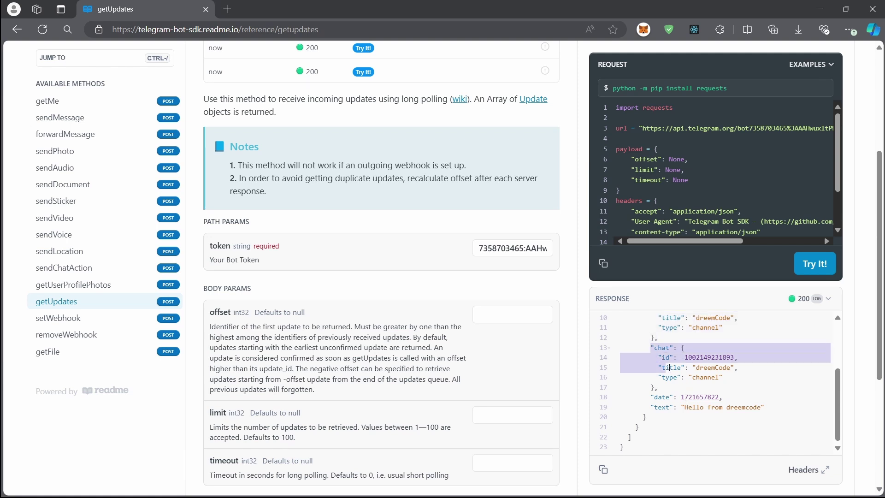
{"action": "double_click", "coordinate": [711, 357]}
{"action": "left_click_drag", "start_coordinate": [738, 357], "coordinate": [662, 357]}
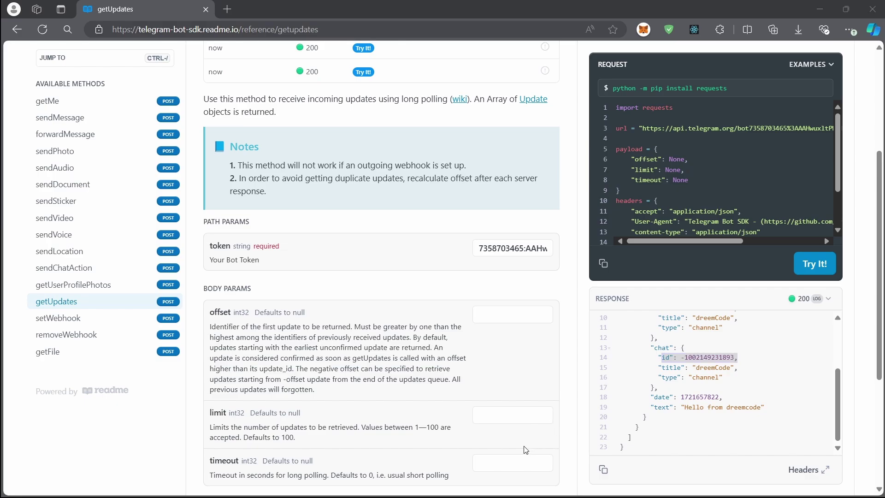
{"action": "key", "text": "alt+Tab"}
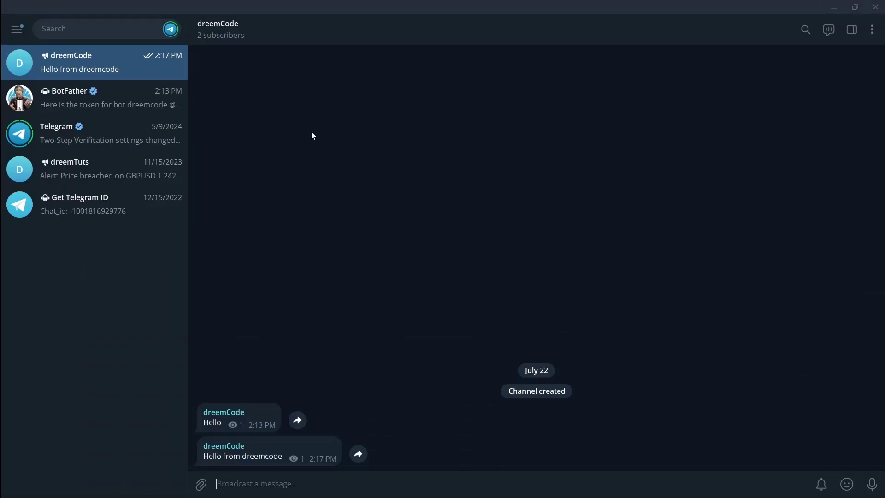
{"action": "key", "text": "alt+Tab"}
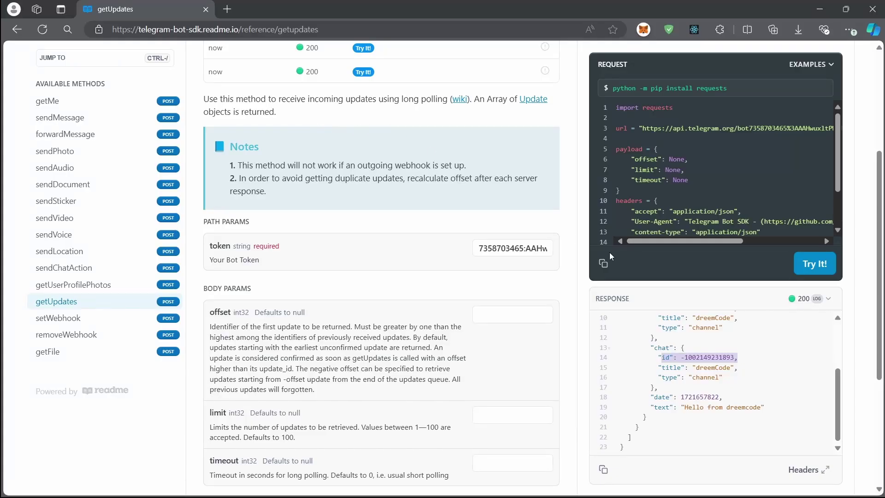
{"action": "scroll", "coordinate": [519, 256], "scroll_direction": "up", "scroll_amount": 3}
{"action": "scroll", "coordinate": [519, 256], "scroll_direction": "up", "scroll_amount": 1}
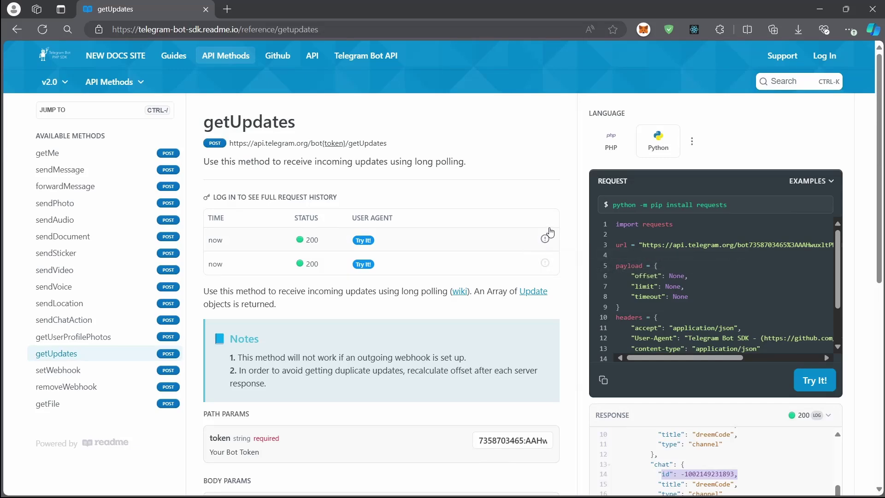
{"action": "scroll", "coordinate": [495, 240], "scroll_direction": "down", "scroll_amount": 3}
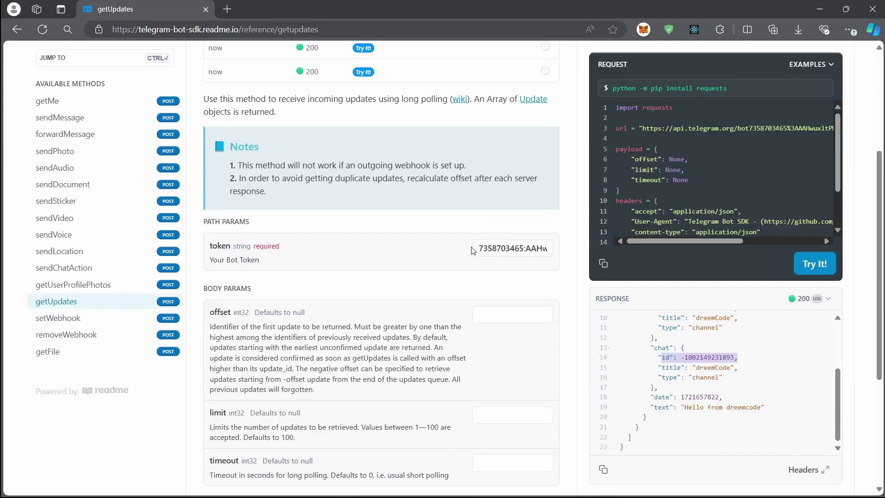
{"action": "scroll", "coordinate": [473, 249], "scroll_direction": "up", "scroll_amount": 2}
{"action": "scroll", "coordinate": [473, 250], "scroll_direction": "up", "scroll_amount": 2}
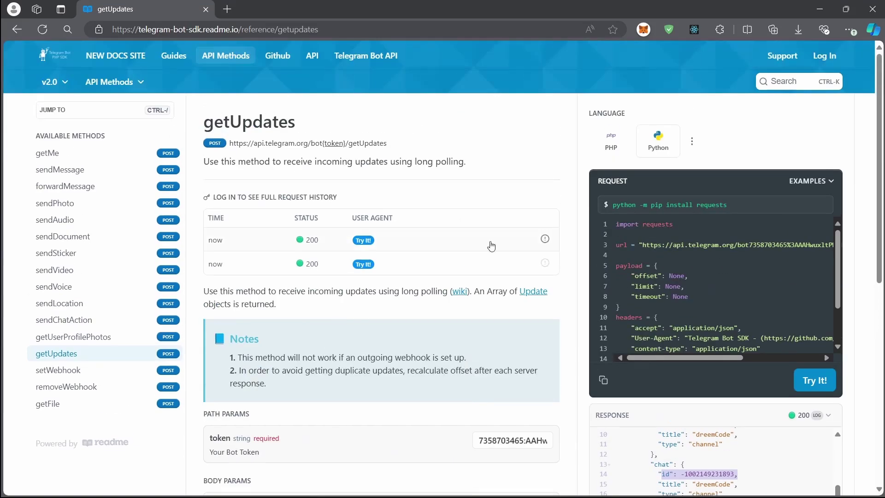